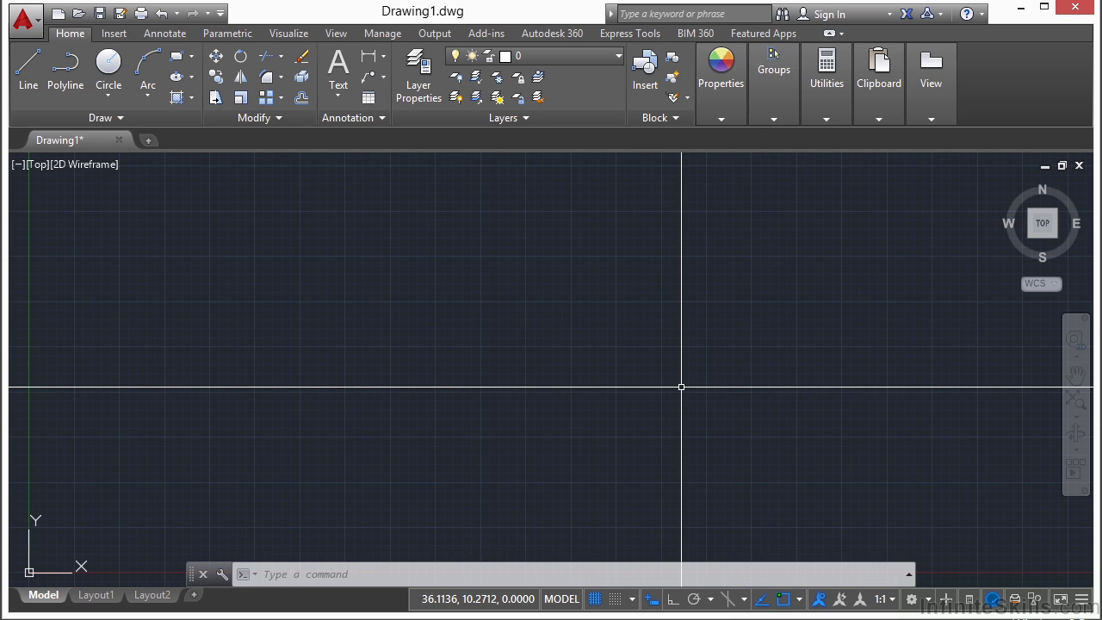
Step: Open the drawing Project_Template-Final-11.dwg from folder 11 of the Projects directory
{"action": "key", "text": "ctrl+o"}
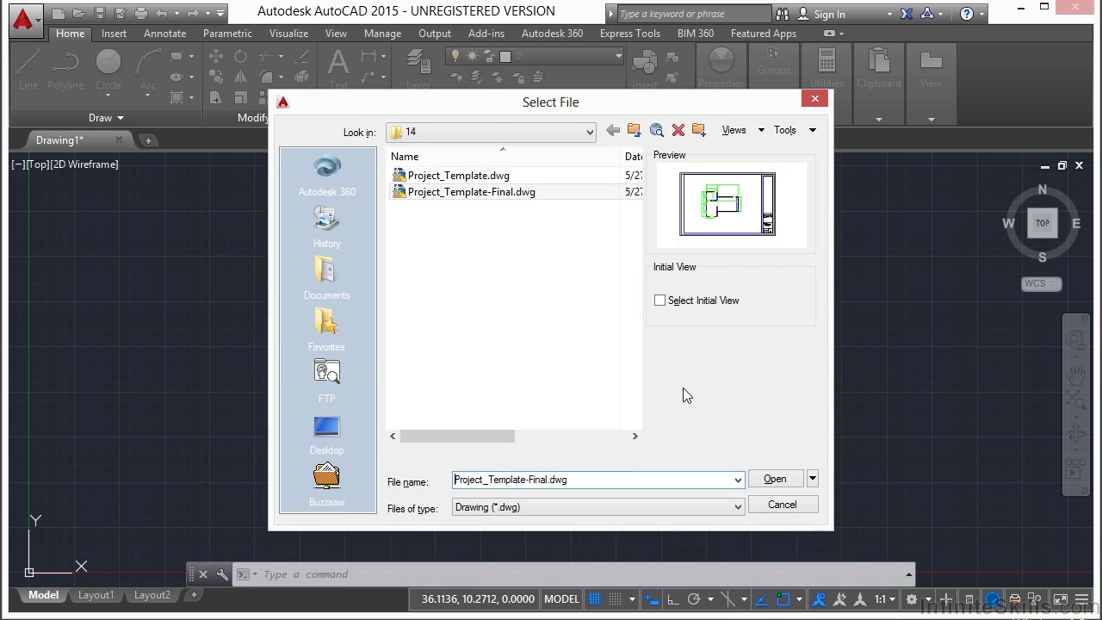
{"action": "left_click", "coordinate": [590, 132]}
{"action": "left_click", "coordinate": [530, 260]}
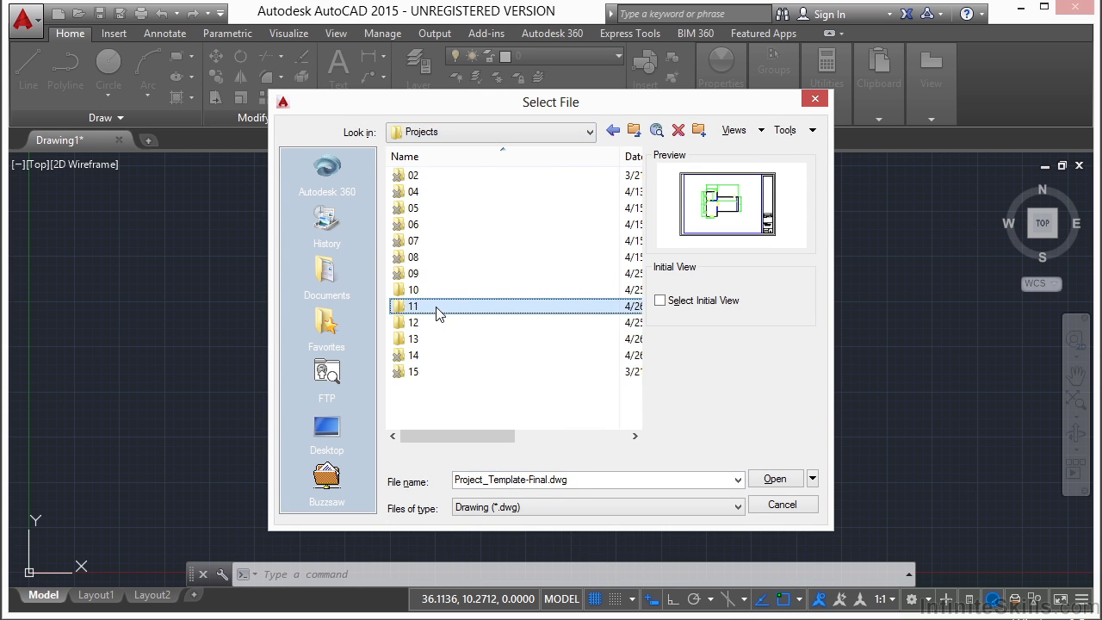
{"action": "double_click", "coordinate": [441, 307]}
{"action": "left_click", "coordinate": [512, 258]}
{"action": "left_click", "coordinate": [774, 479]}
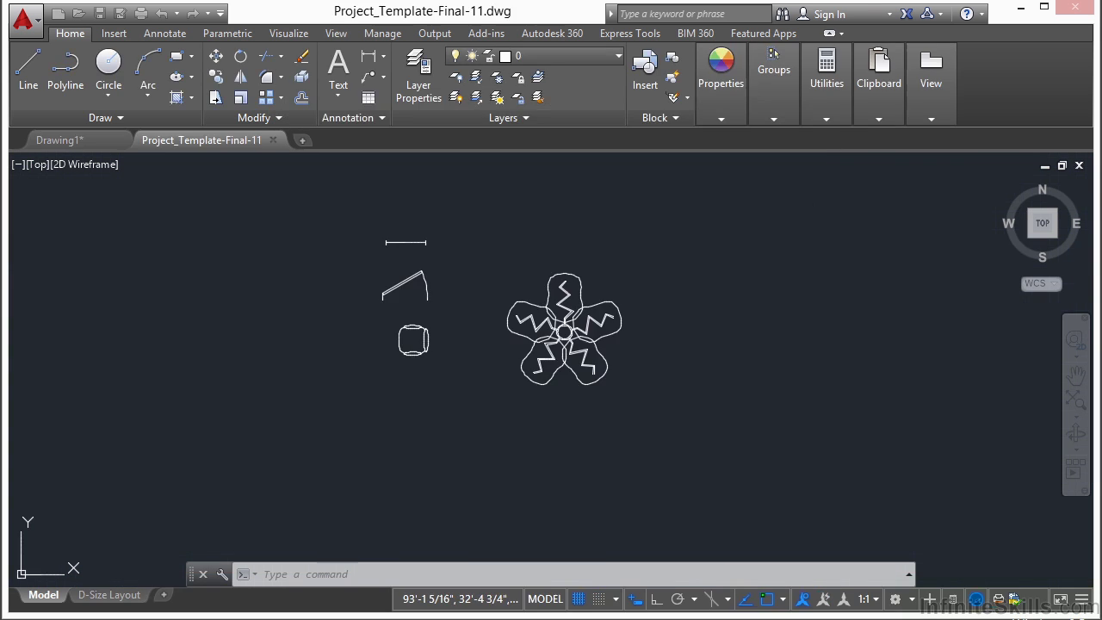
Step: Save the drawing as Project_Template.dwg in folder 13 of the Projects directory, replacing the existing file
{"action": "type", "text": "SAVEAS"}
{"action": "key", "text": "Return"}
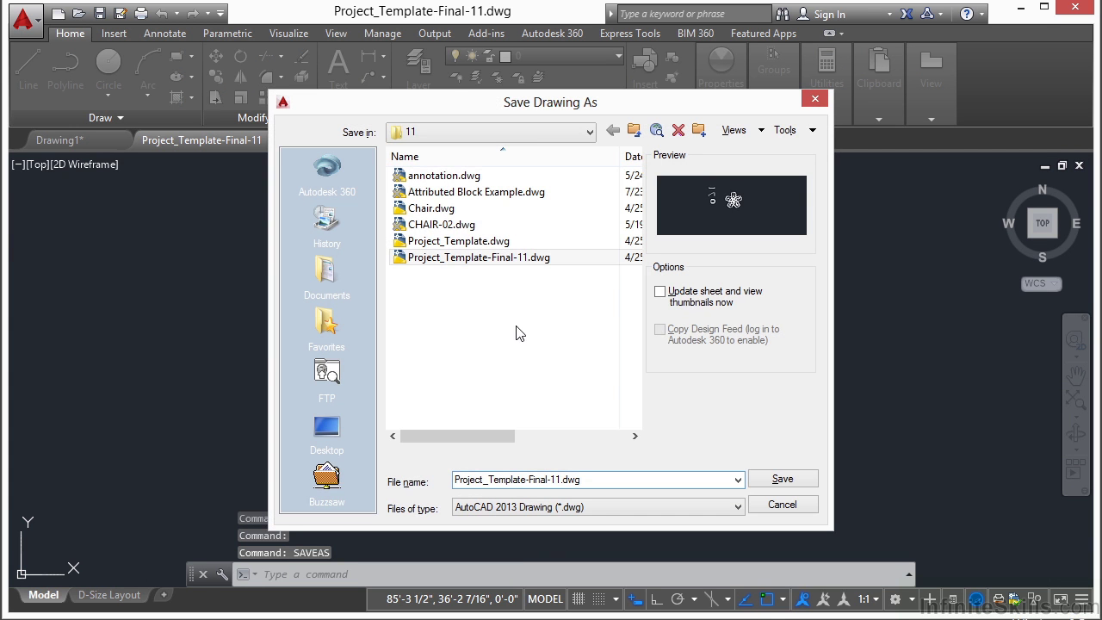
{"action": "left_click", "coordinate": [590, 133]}
{"action": "left_click", "coordinate": [541, 263]}
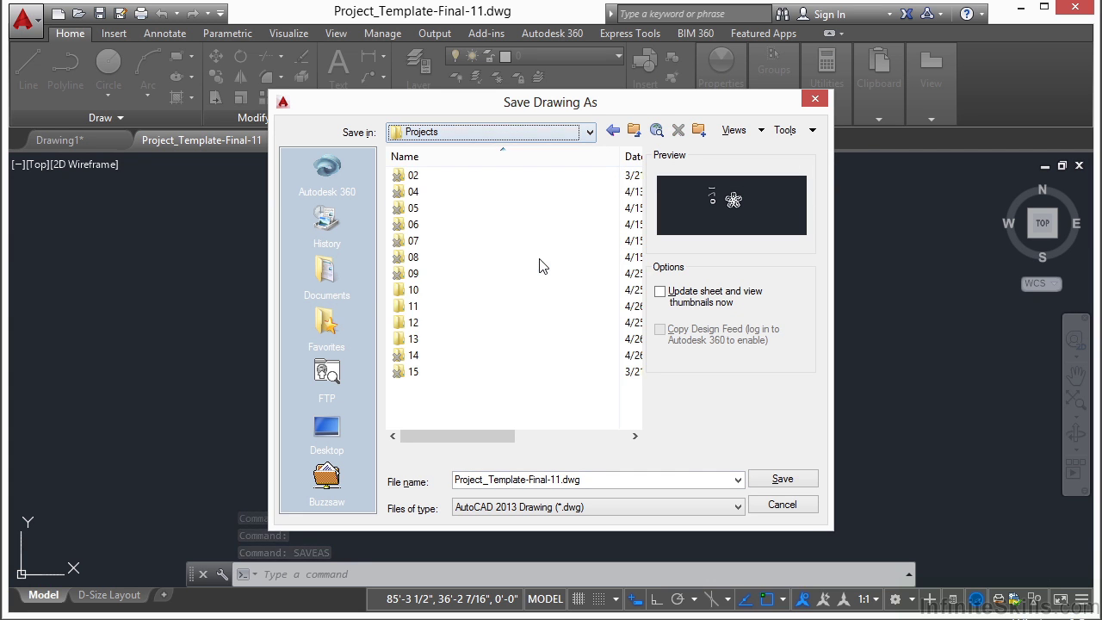
{"action": "double_click", "coordinate": [434, 338]}
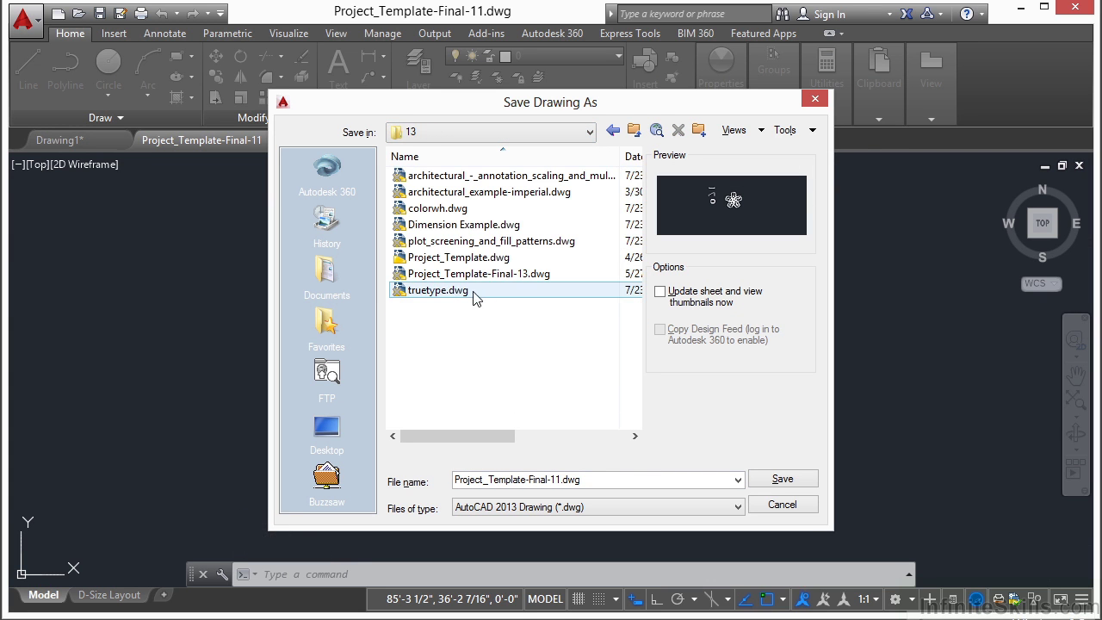
{"action": "left_click", "coordinate": [490, 258]}
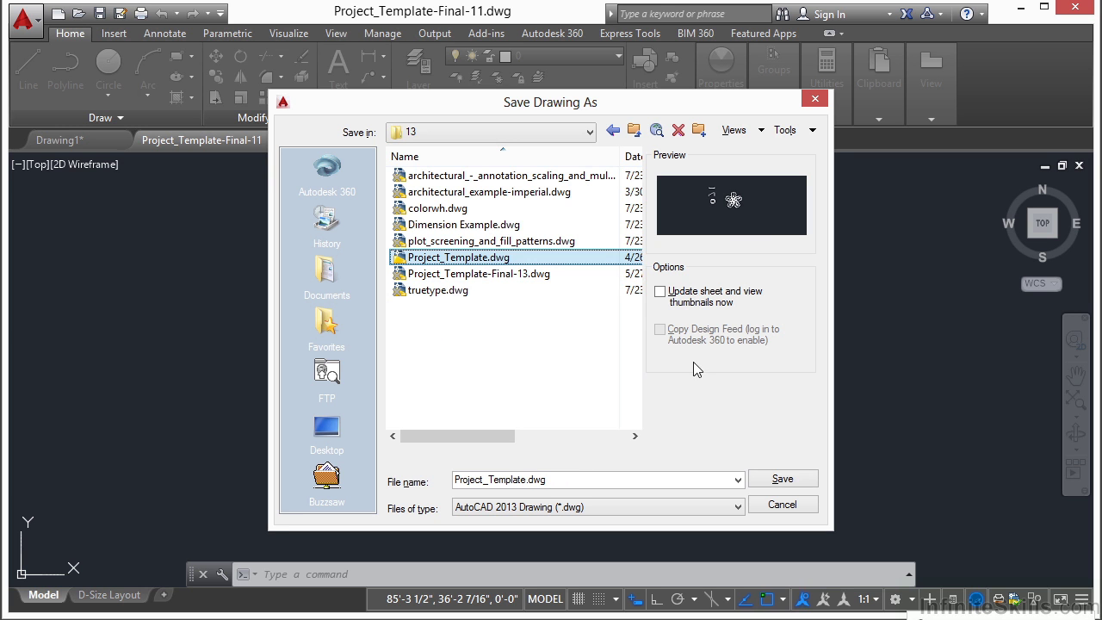
{"action": "left_click", "coordinate": [776, 482]}
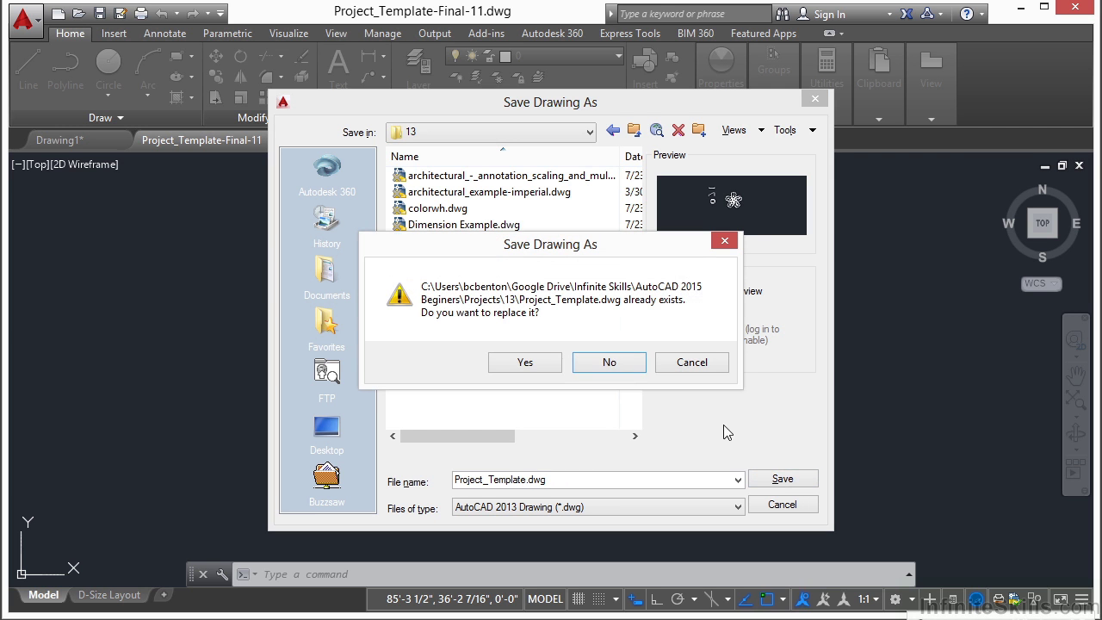
{"action": "left_click", "coordinate": [524, 362]}
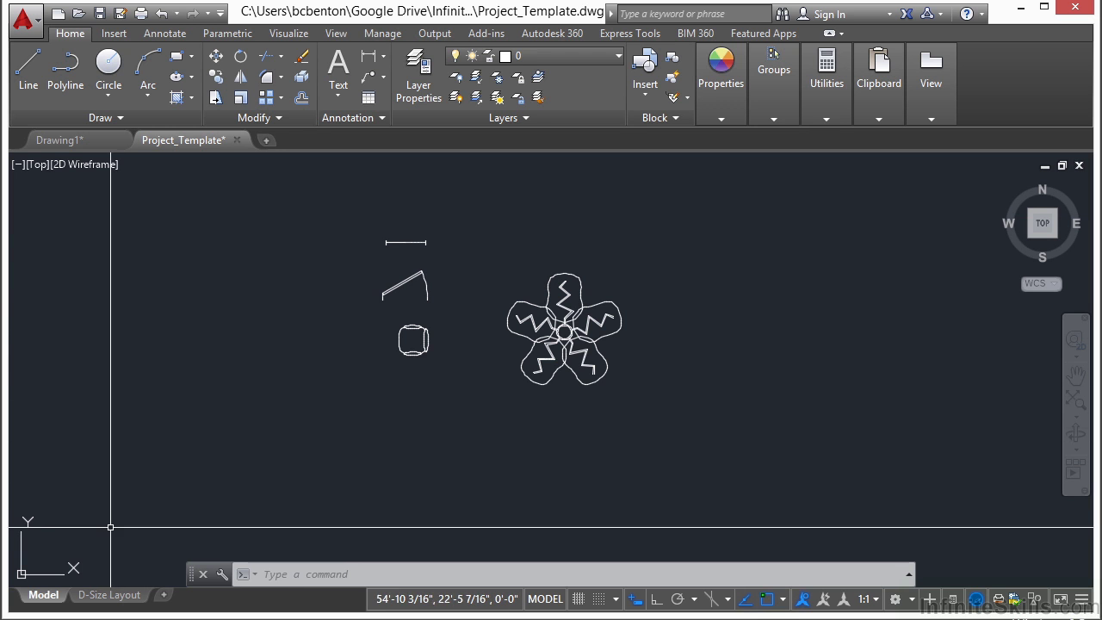
Step: Rename the D-Size Layout as DIMENSION
{"action": "left_click", "coordinate": [109, 602]}
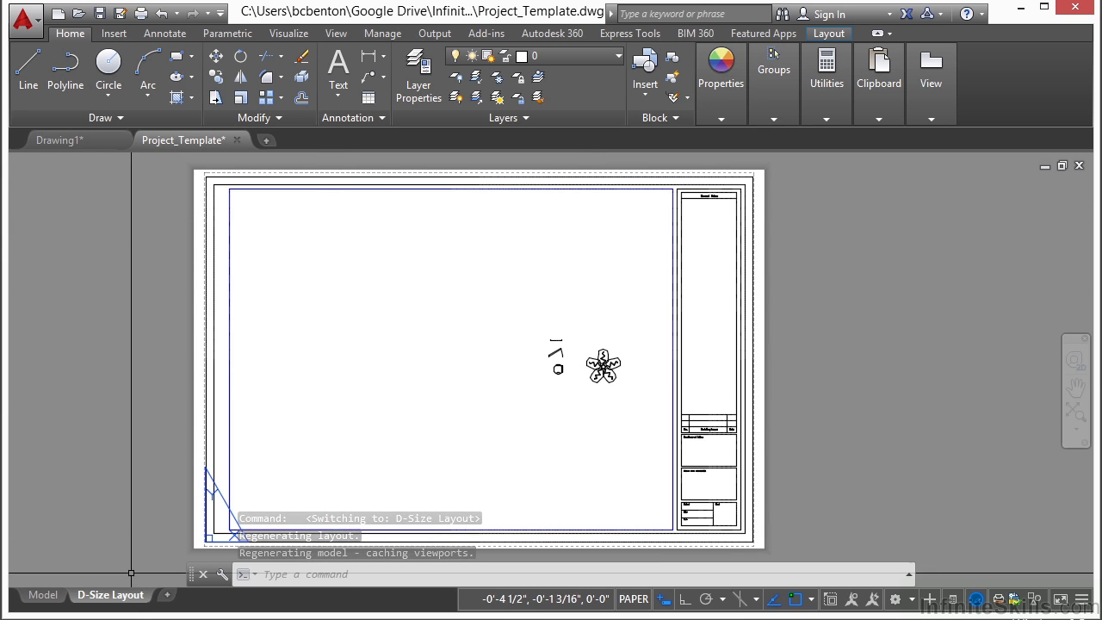
{"action": "right_click", "coordinate": [119, 596]}
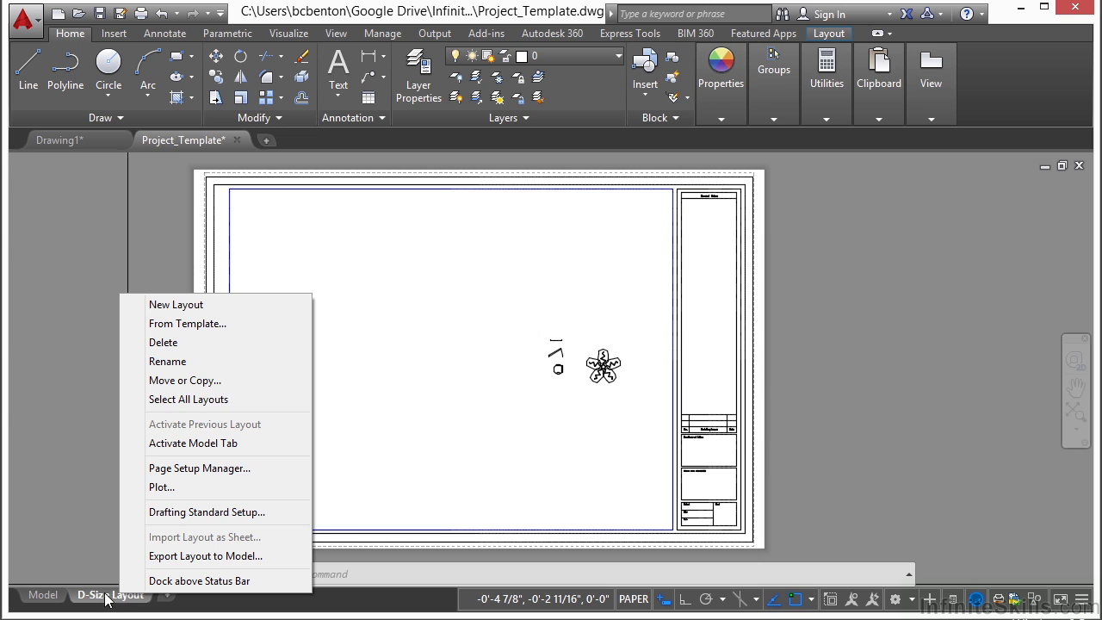
{"action": "left_click", "coordinate": [167, 361]}
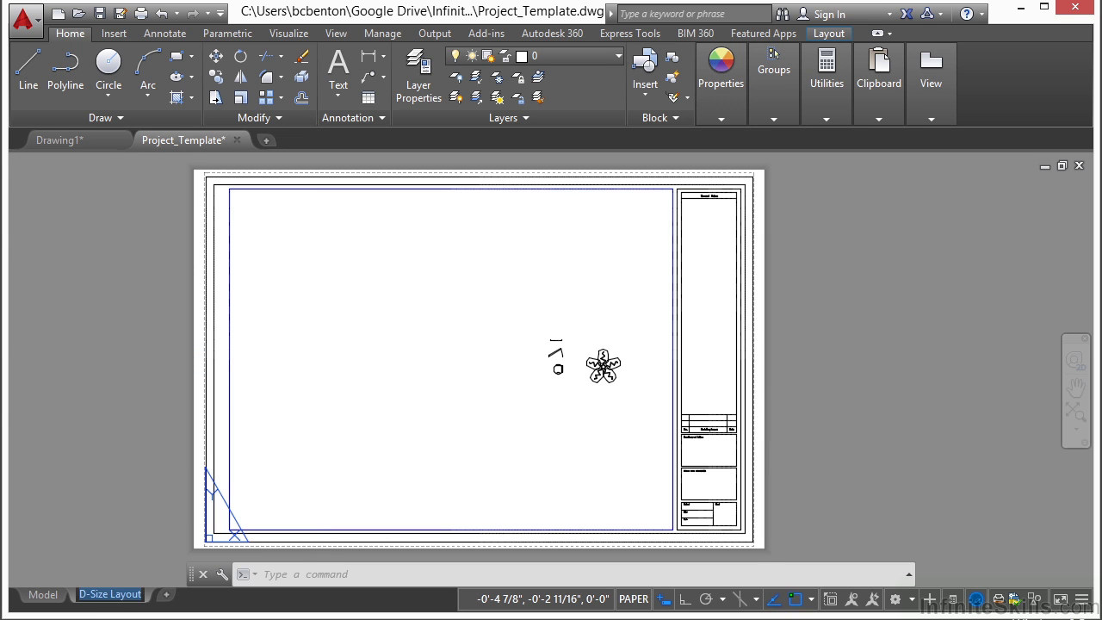
{"action": "type", "text": "DIMENSION"}
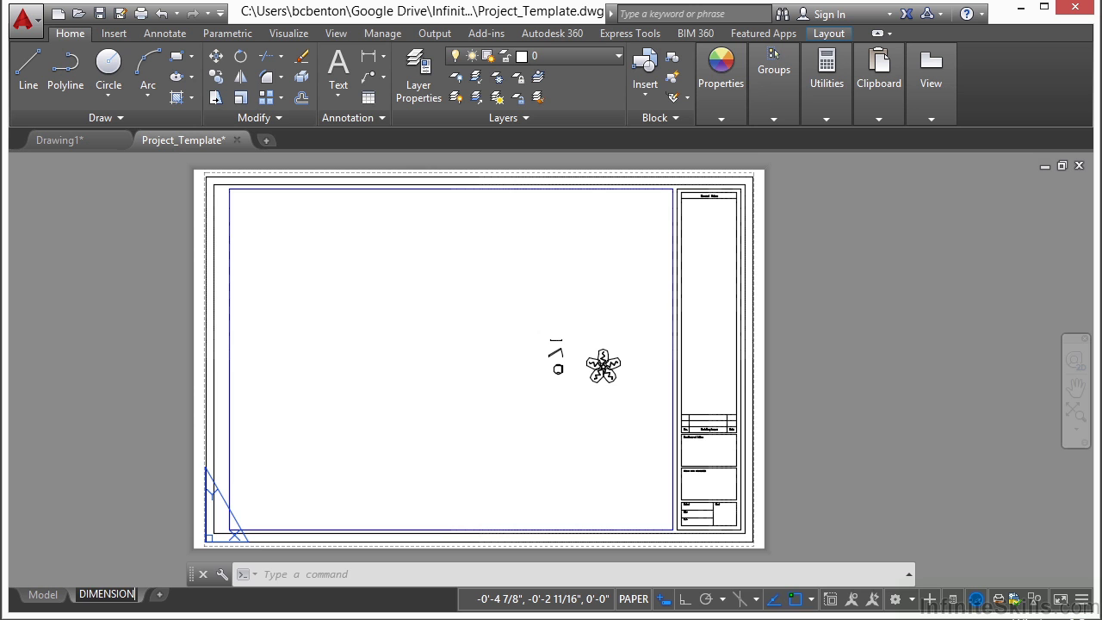
{"action": "key", "text": "Return"}
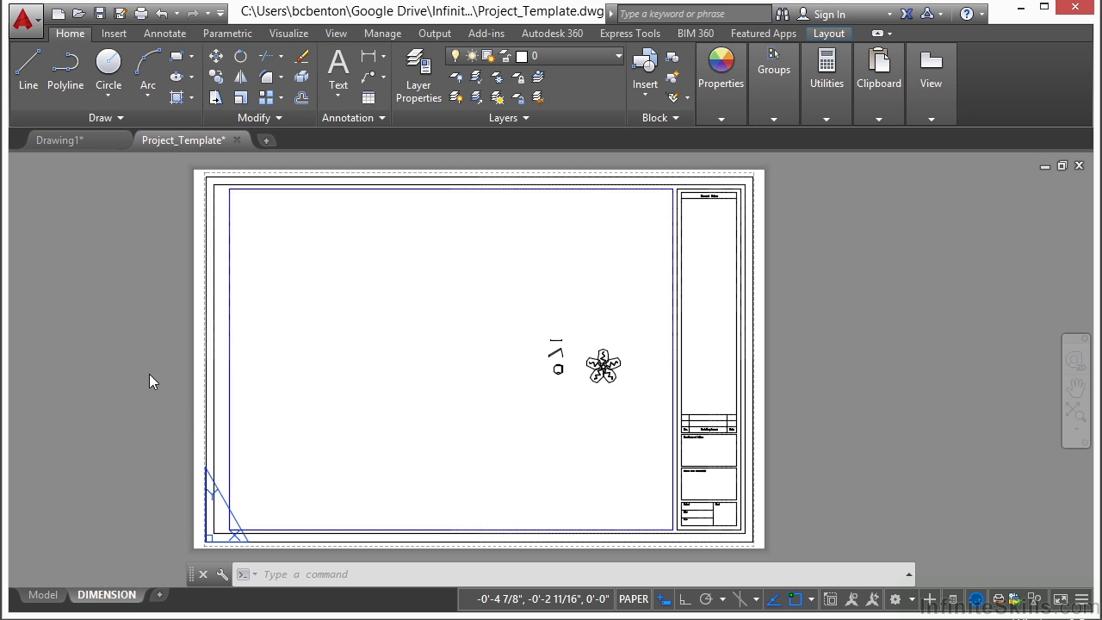
Step: Review the DIMENSION layout's existing page setups and create a new one named PDF based on Architectural-imperial
{"action": "right_click", "coordinate": [116, 600]}
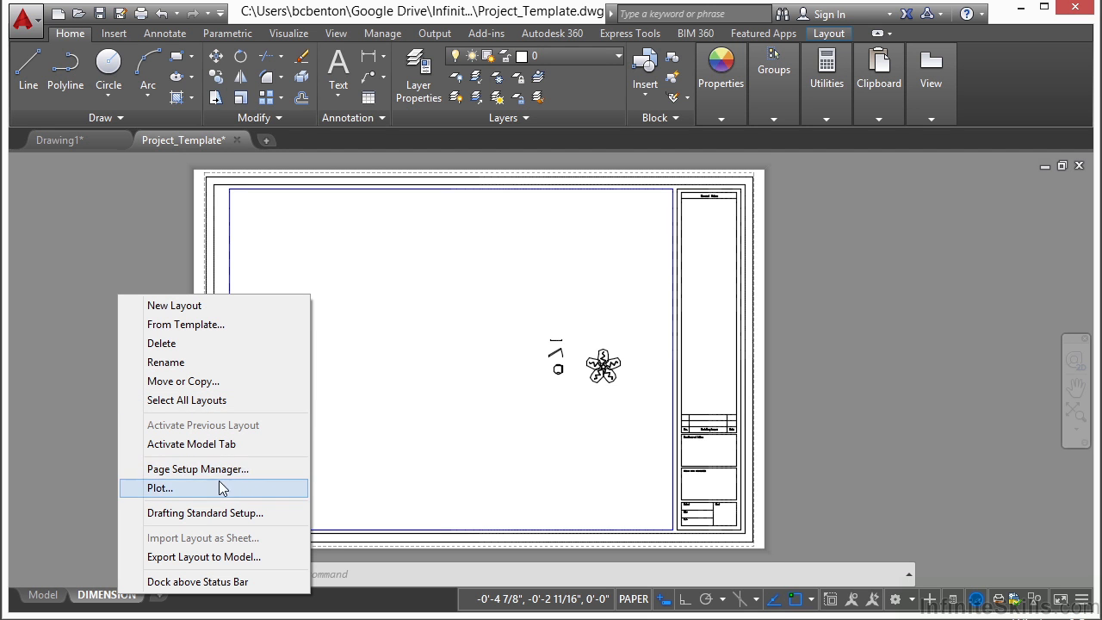
{"action": "left_click", "coordinate": [245, 472]}
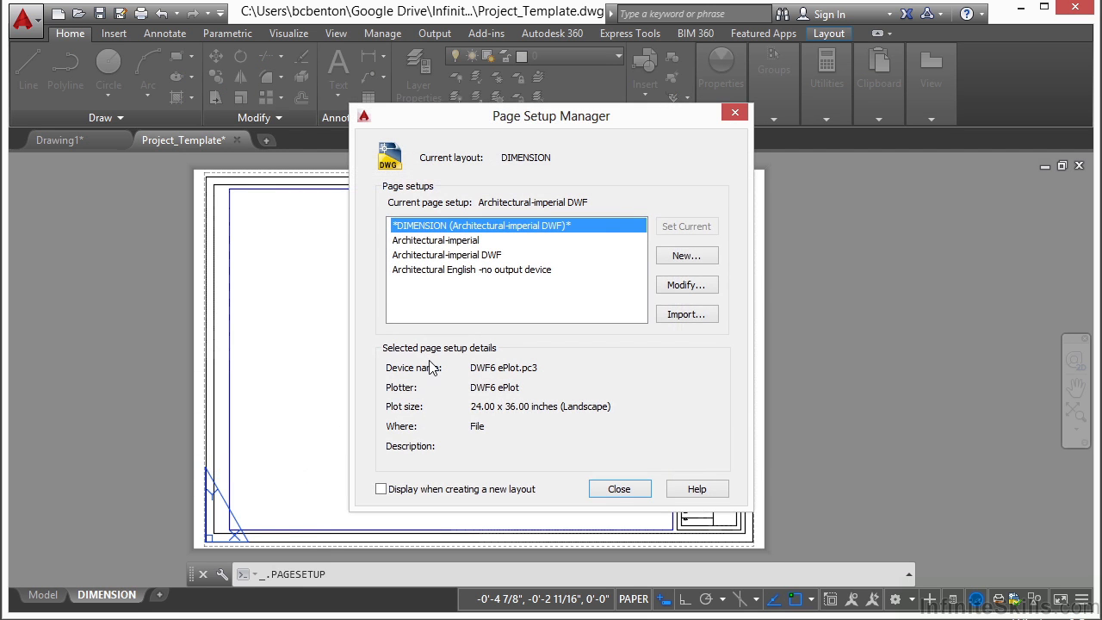
{"action": "left_click", "coordinate": [465, 243]}
{"action": "left_click", "coordinate": [464, 258]}
{"action": "left_click", "coordinate": [465, 270]}
{"action": "left_click", "coordinate": [468, 242]}
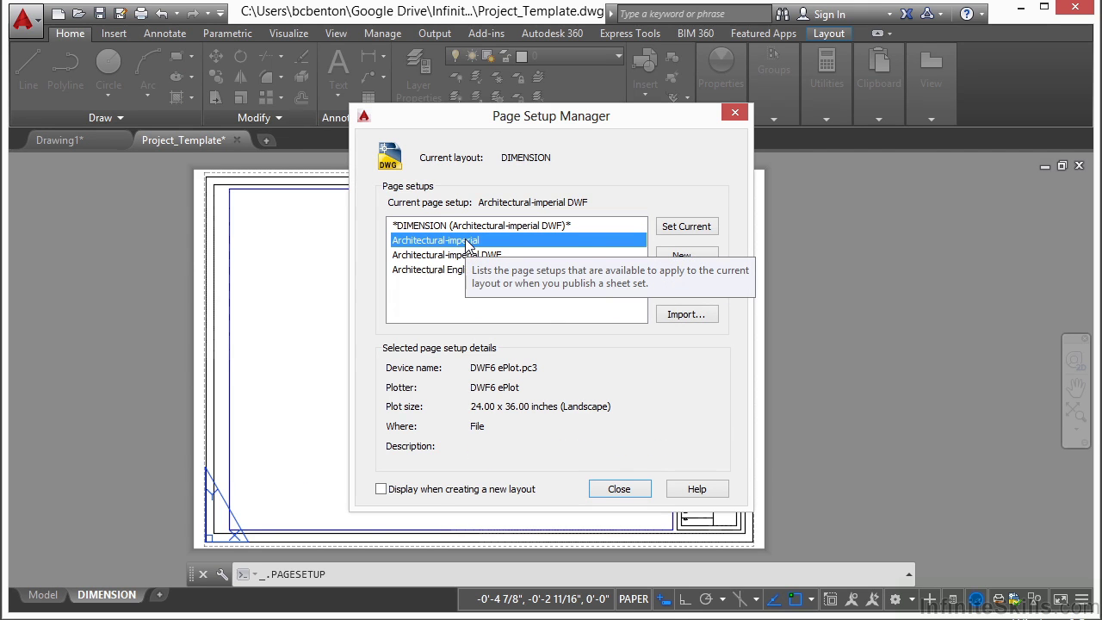
{"action": "left_click", "coordinate": [695, 257]}
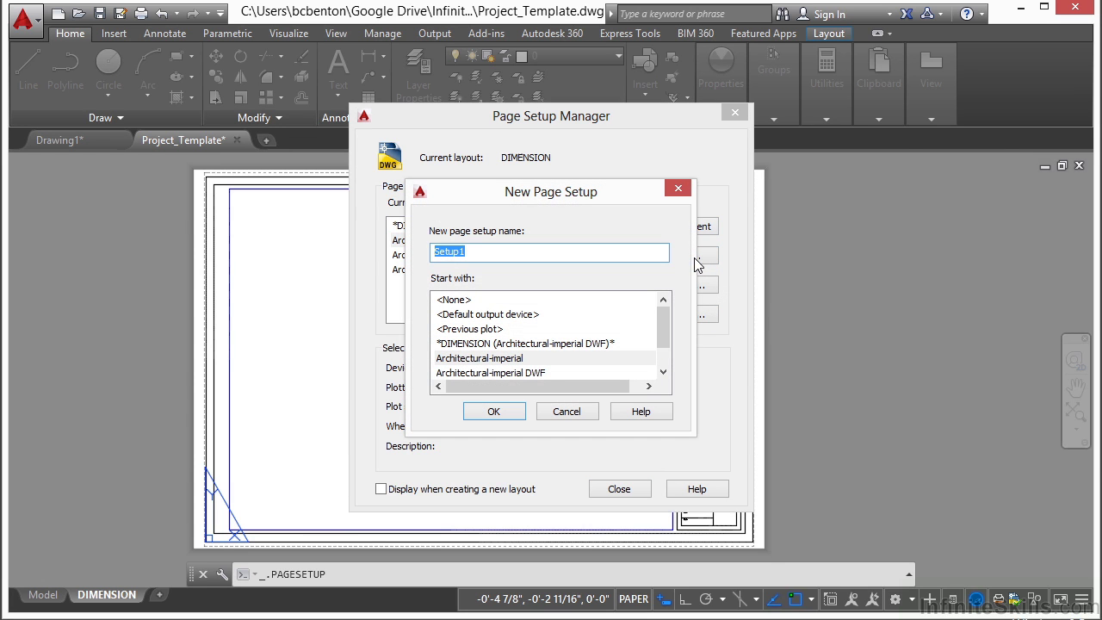
{"action": "type", "text": "PDF"}
{"action": "left_click", "coordinate": [509, 416]}
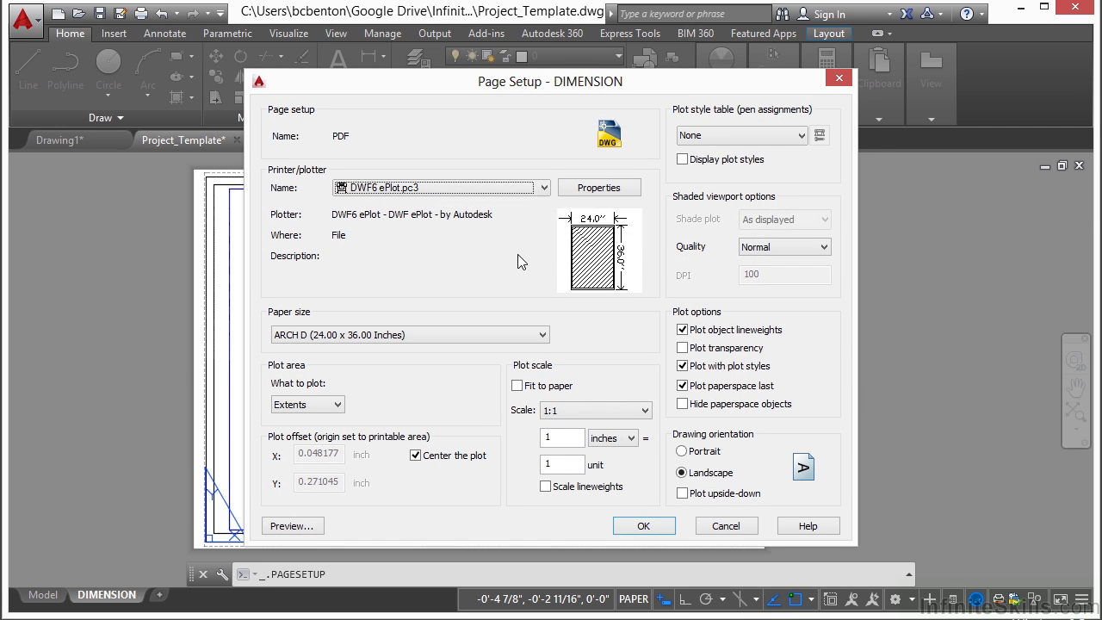
Step: Set the PDF page setup's plotter to DWG To PDF.pc3 and preview the plot
{"action": "left_click", "coordinate": [543, 188]}
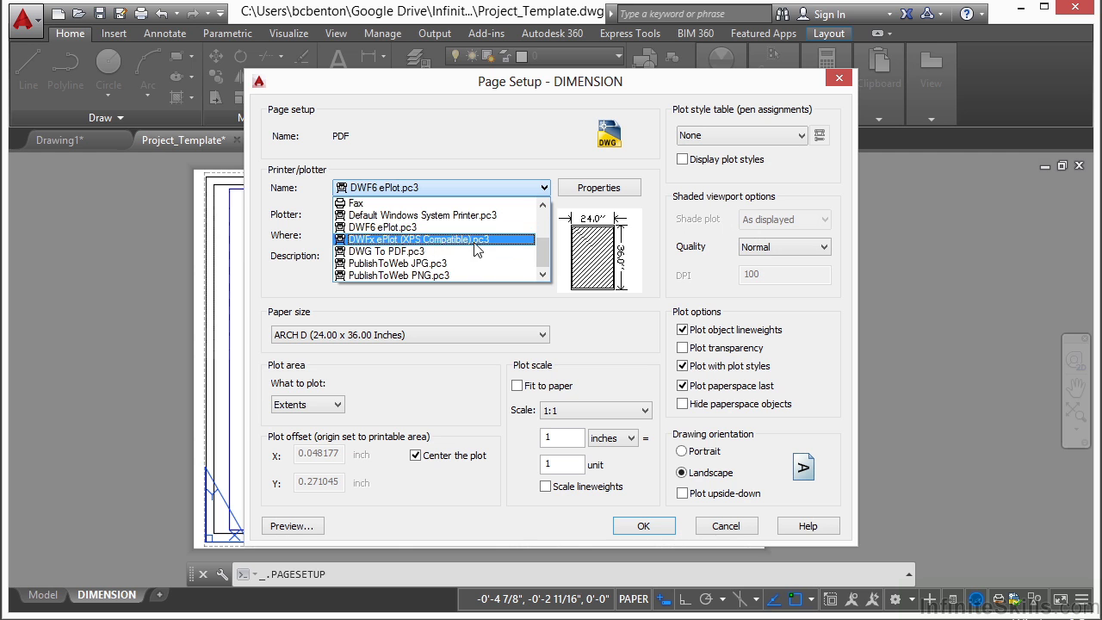
{"action": "left_click", "coordinate": [463, 252]}
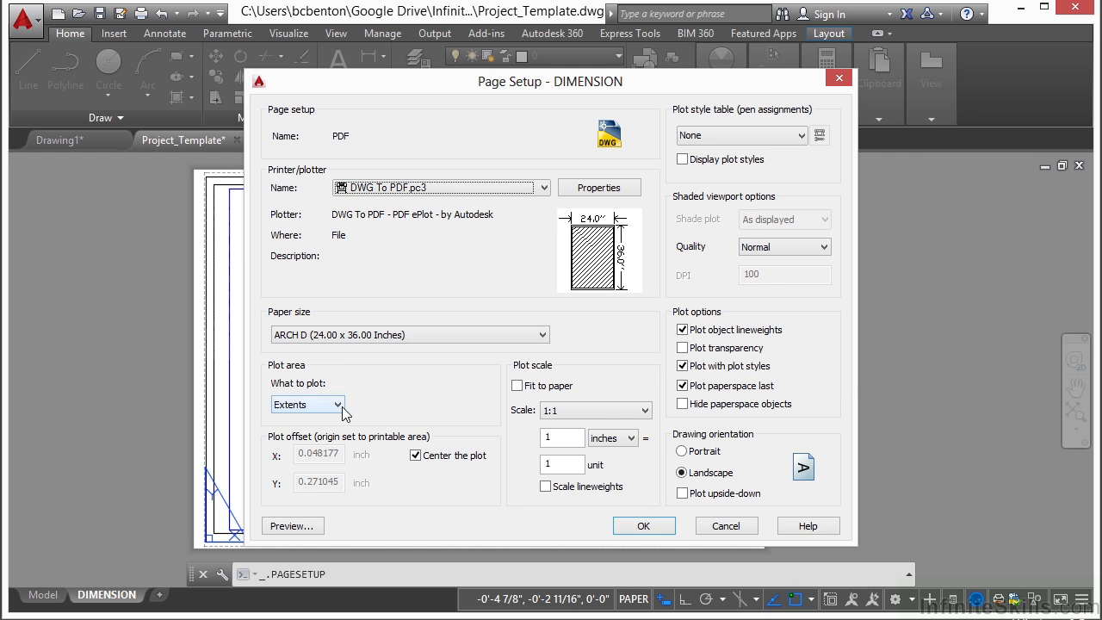
{"action": "left_click", "coordinate": [311, 527]}
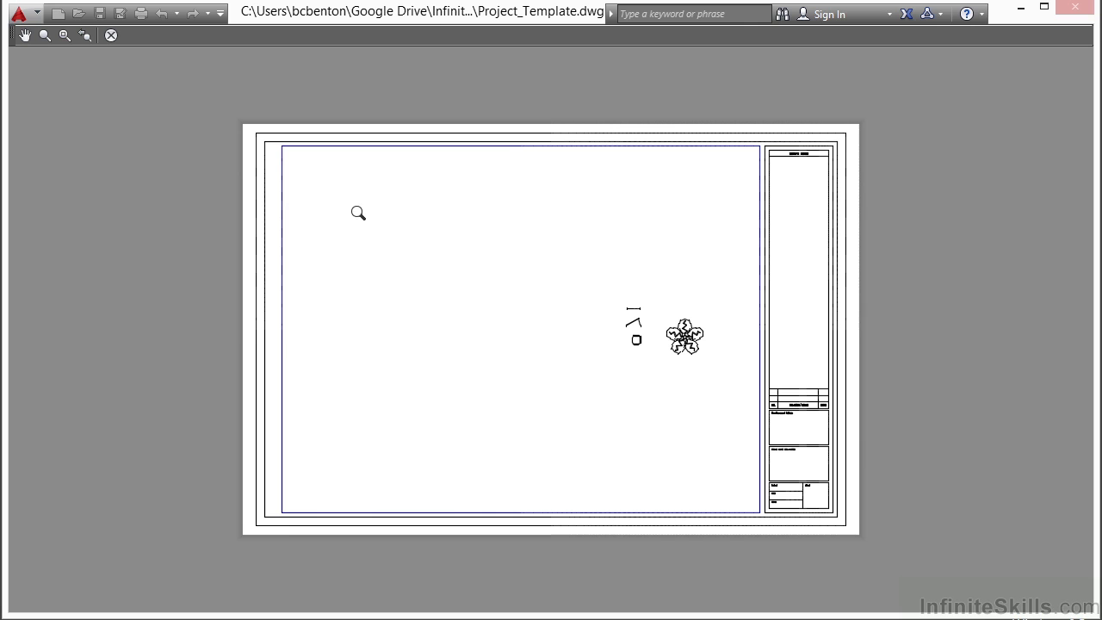
{"action": "right_click", "coordinate": [407, 245]}
{"action": "left_click", "coordinate": [439, 254]}
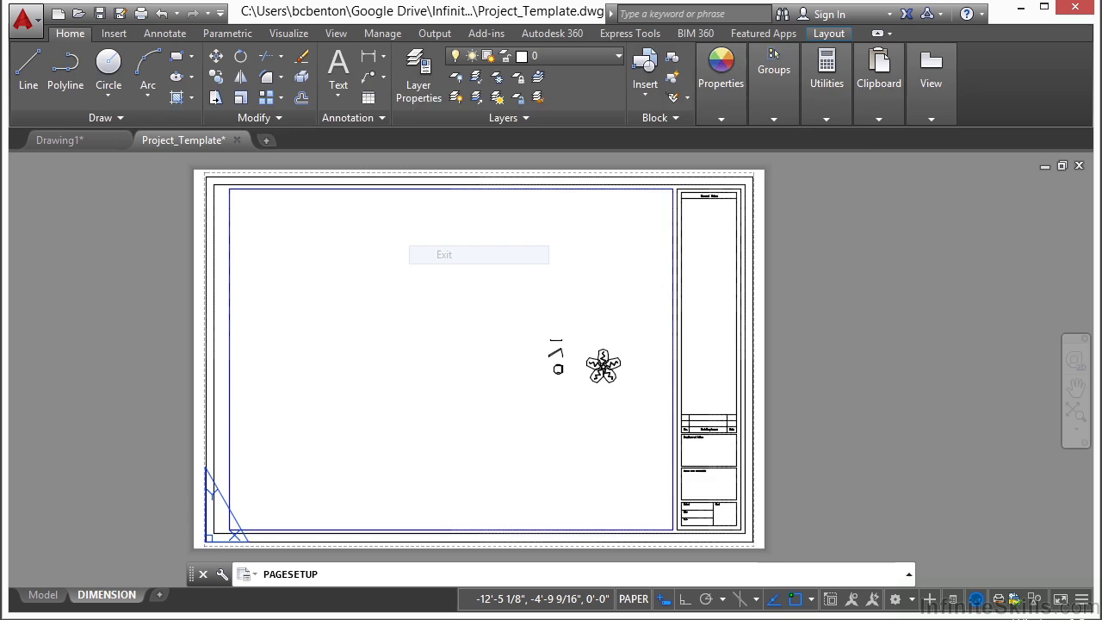
Step: Accept the PDF page setup and make it current for the DIMENSION layout
{"action": "left_click", "coordinate": [645, 523]}
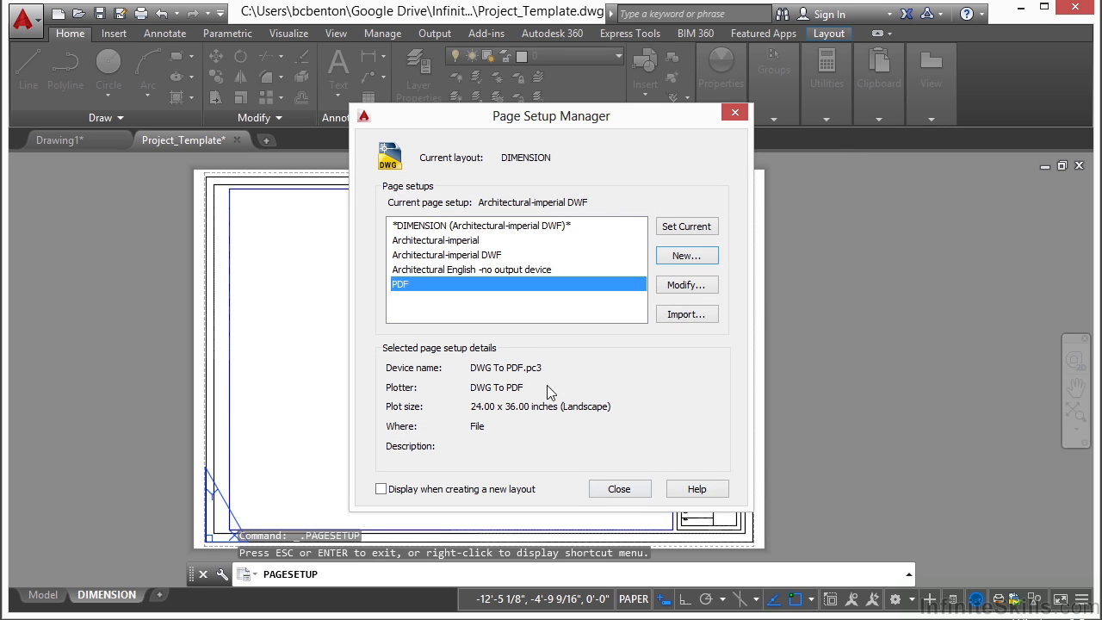
{"action": "left_click", "coordinate": [691, 230]}
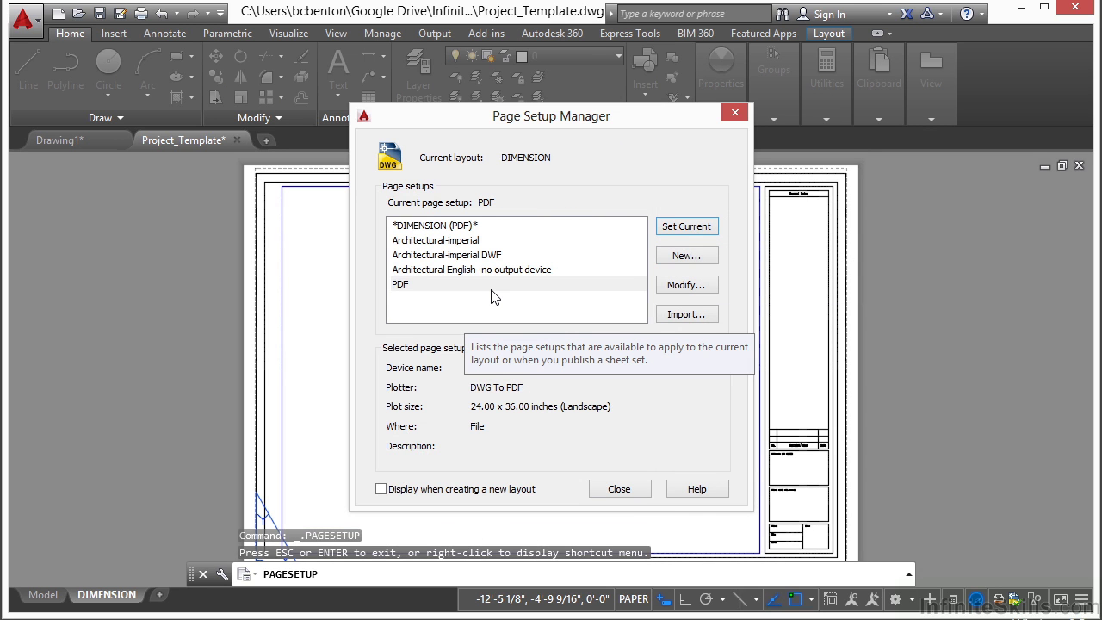
Step: Create another page setup named PRINT, starting from the PDF setup
{"action": "left_click", "coordinate": [432, 285]}
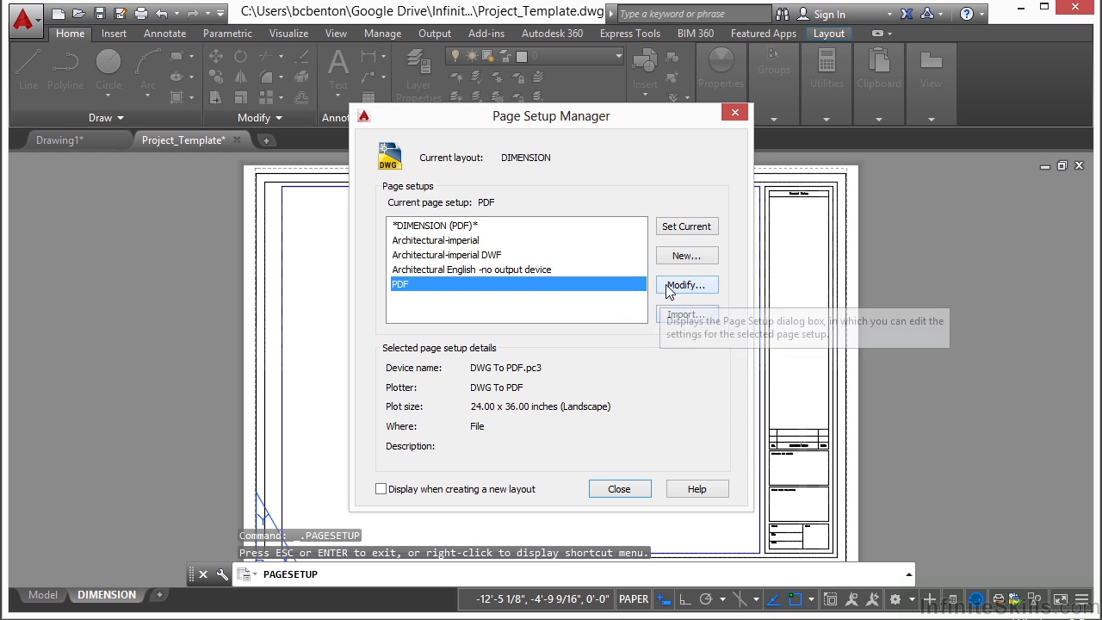
{"action": "left_click", "coordinate": [703, 262]}
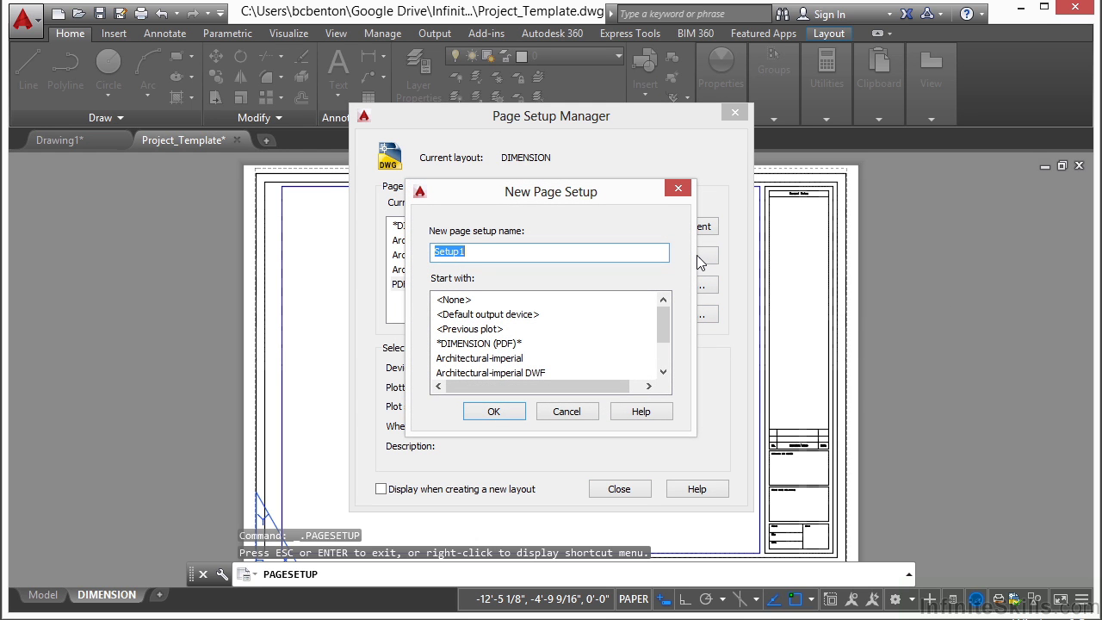
{"action": "type", "text": "PRINT"}
{"action": "left_click", "coordinate": [494, 411]}
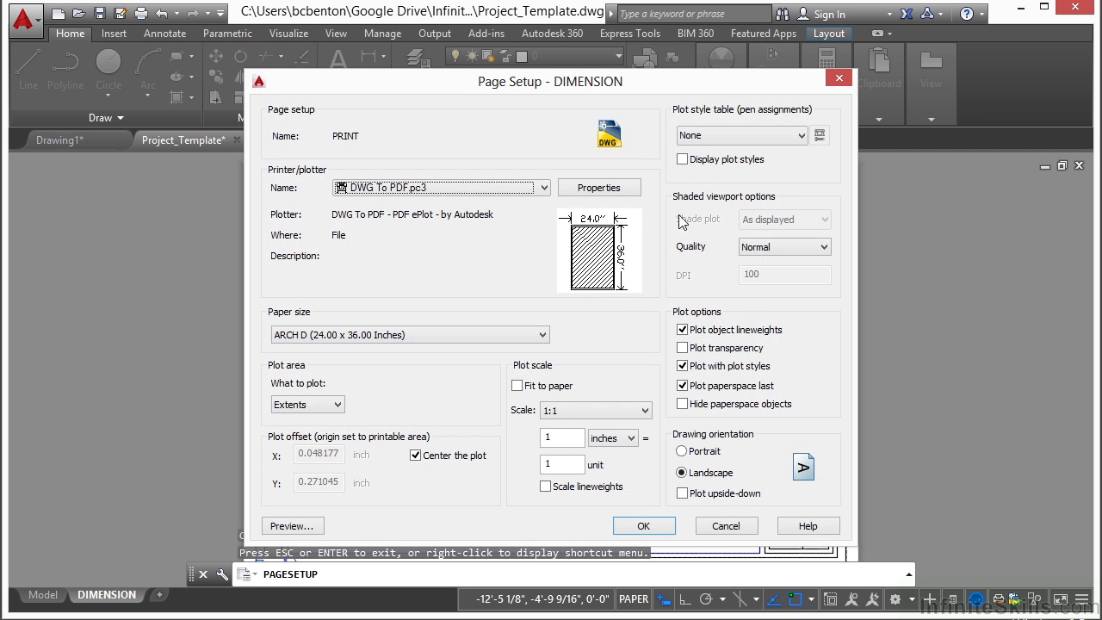
Step: Set the PRINT page setup's plotter to HP9488F6 (HP Officejet Pro 8600), accepting its default paper size
{"action": "left_click", "coordinate": [544, 191]}
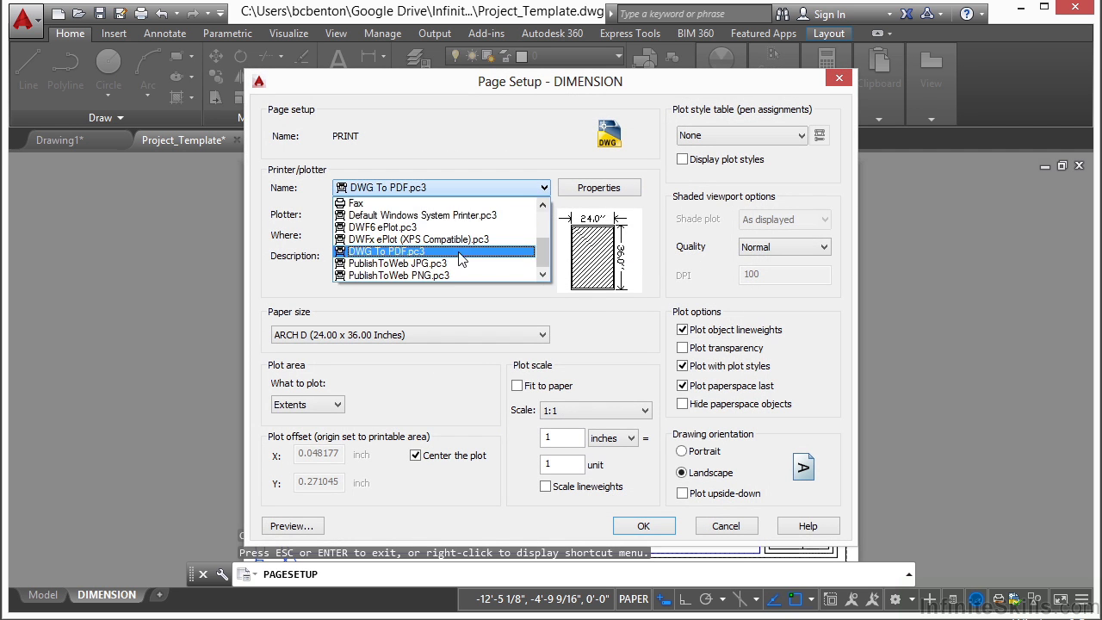
{"action": "left_click_drag", "start_coordinate": [543, 250], "coordinate": [543, 234]}
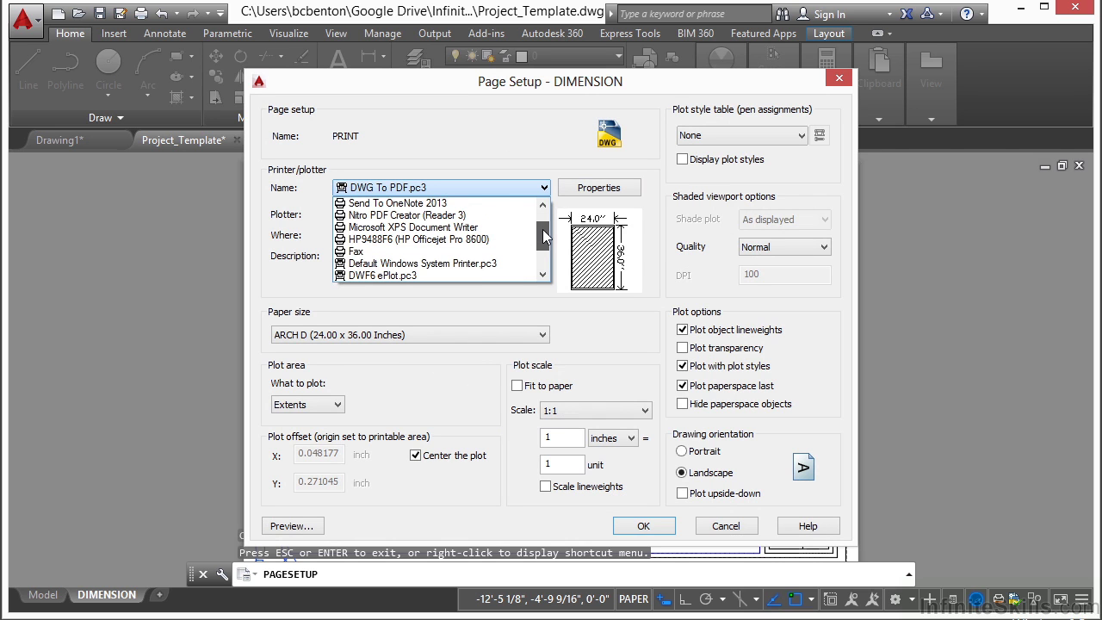
{"action": "left_click", "coordinate": [498, 247]}
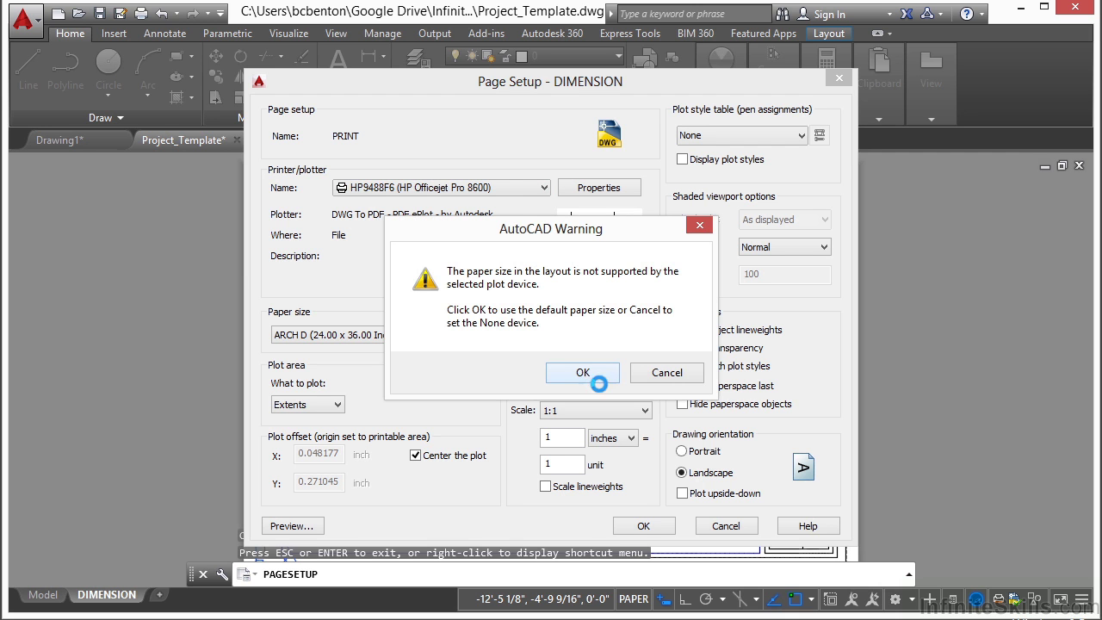
{"action": "left_click", "coordinate": [582, 373]}
Step: Choose Letter as the PRINT setup's paper size and scale the plot to fit the paper
{"action": "mouse_move", "coordinate": [588, 252]}
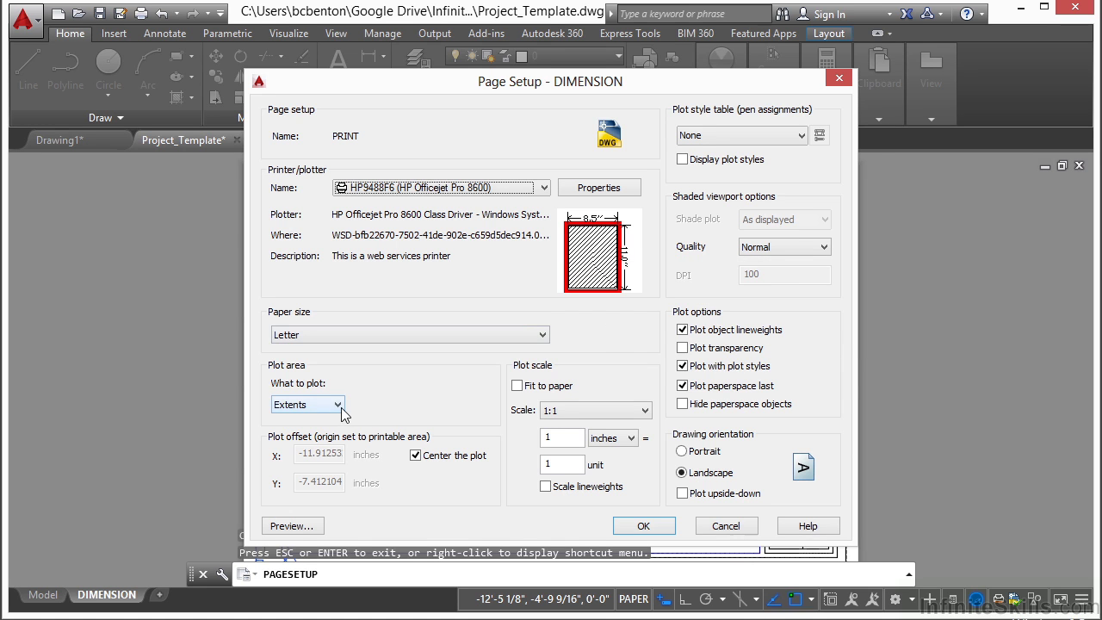
{"action": "left_click", "coordinate": [503, 334]}
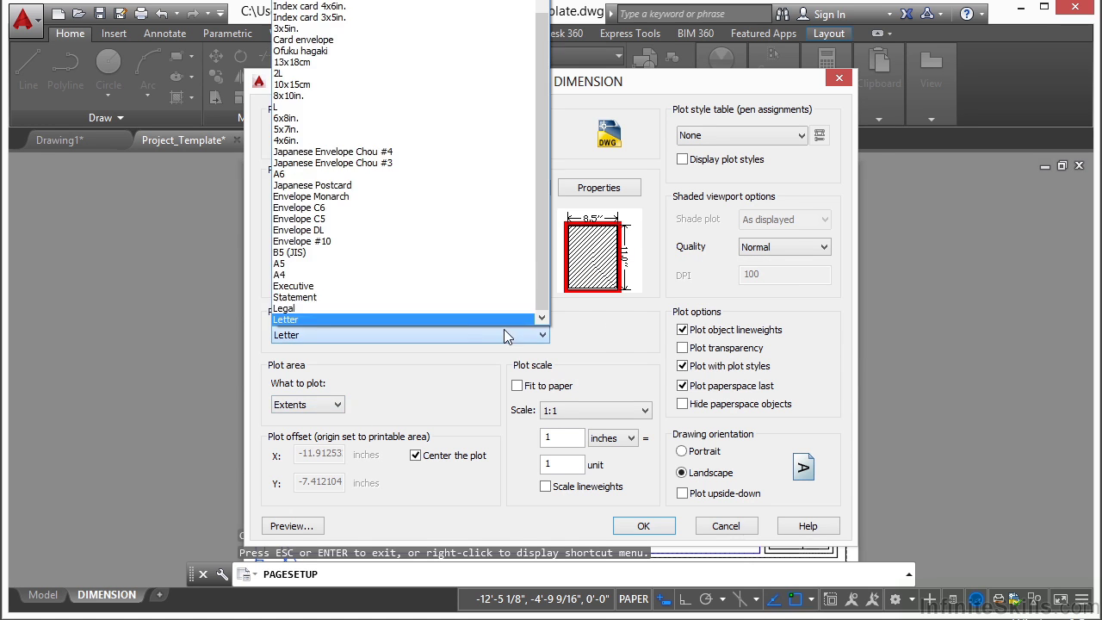
{"action": "left_click", "coordinate": [316, 316]}
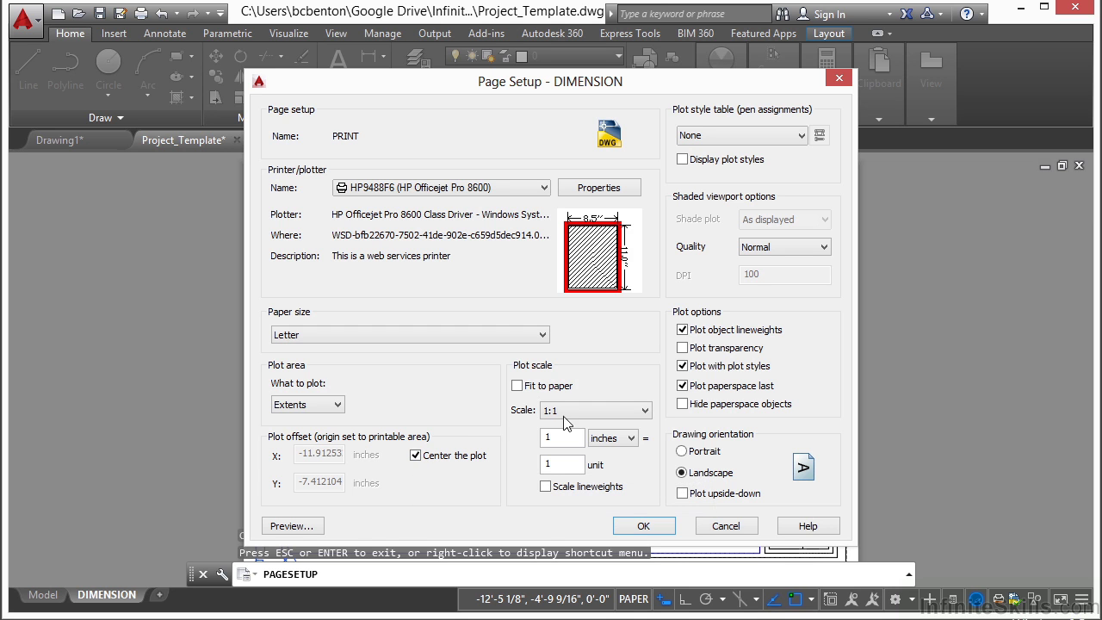
{"action": "left_click", "coordinate": [518, 386]}
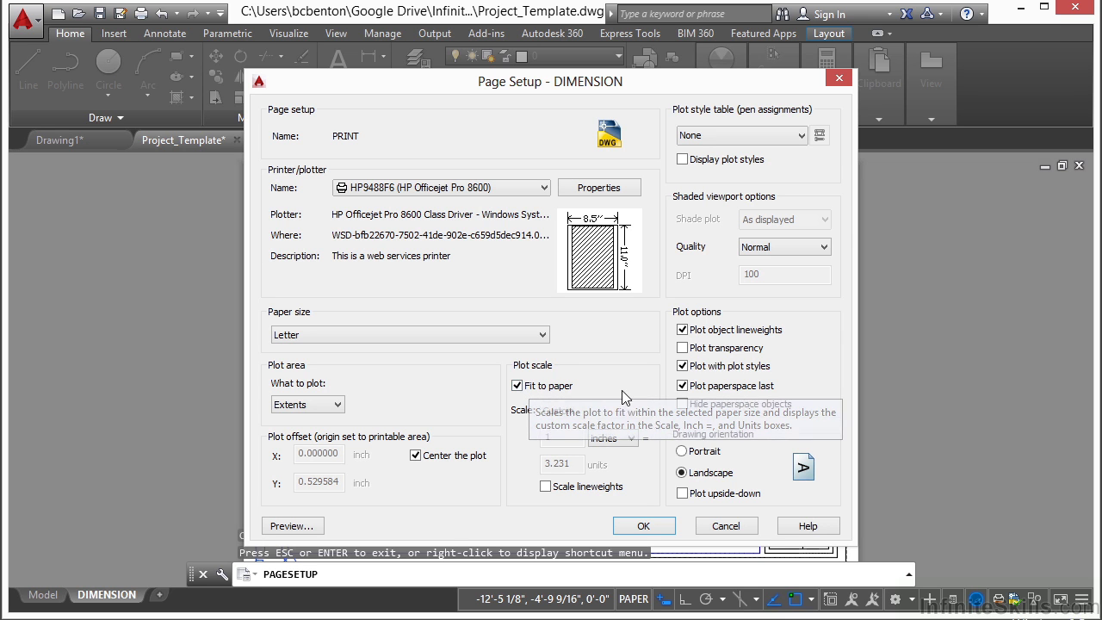
Step: Preview the plot with the PRINT settings, exit the preview, and accept the PRINT page setup
{"action": "left_click", "coordinate": [278, 520]}
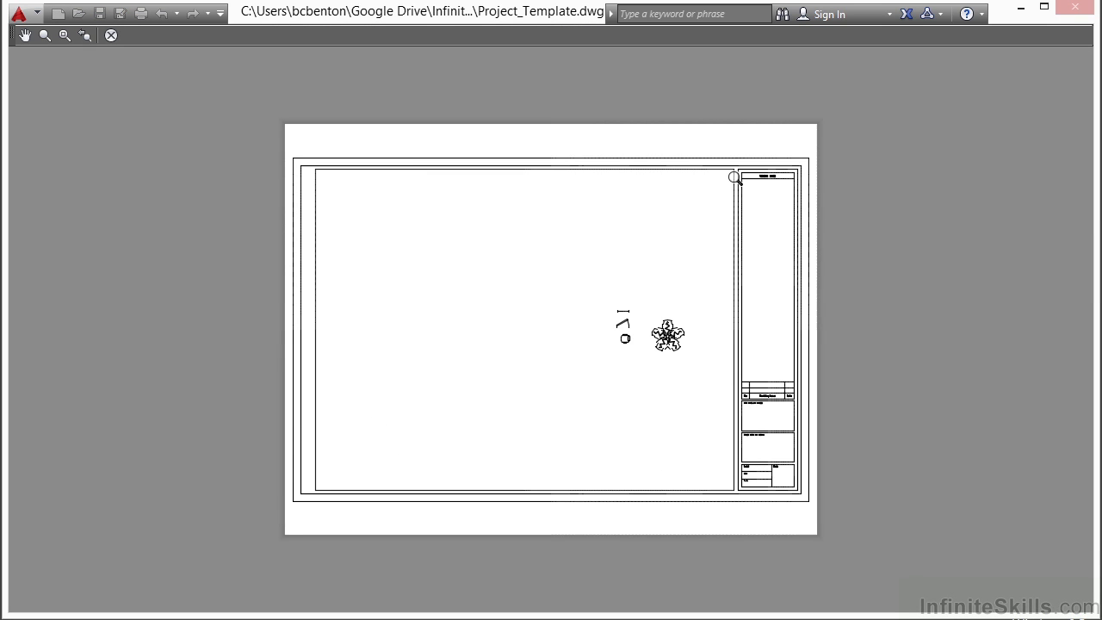
{"action": "right_click", "coordinate": [496, 303]}
{"action": "left_click", "coordinate": [533, 311]}
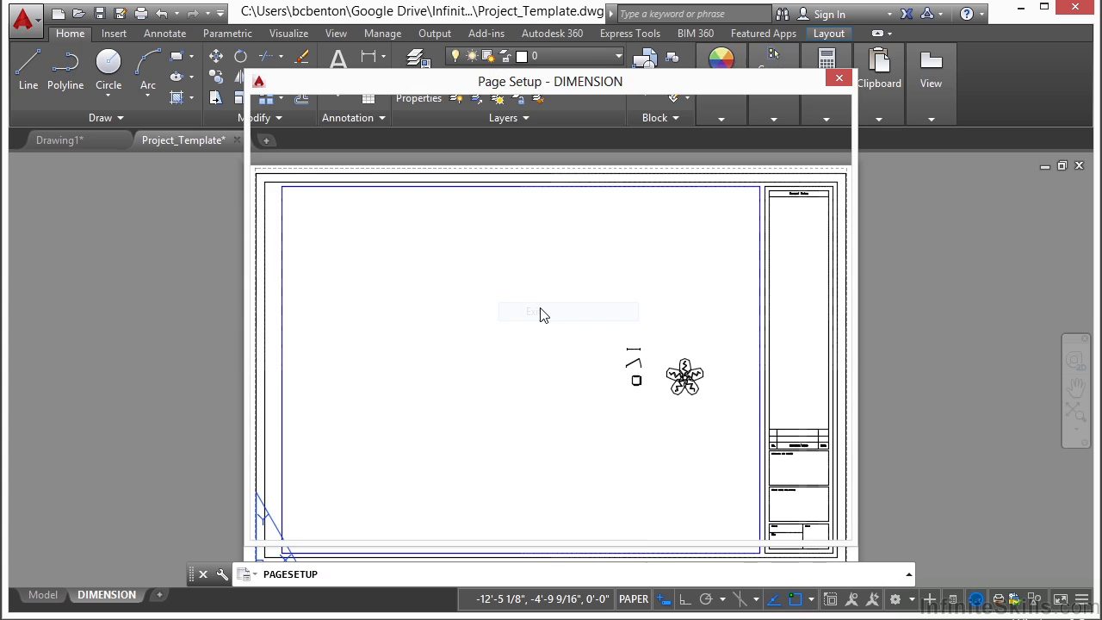
{"action": "left_click", "coordinate": [643, 527]}
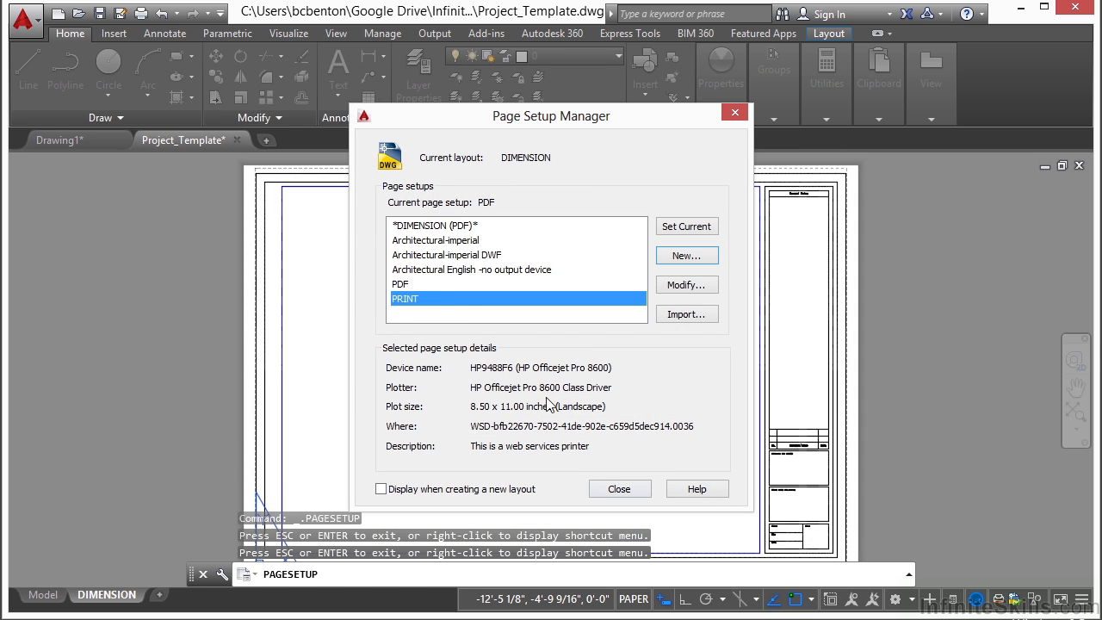
Step: Select the PDF page setup in the list to review its details and close the page setup manager
{"action": "left_click", "coordinate": [414, 284]}
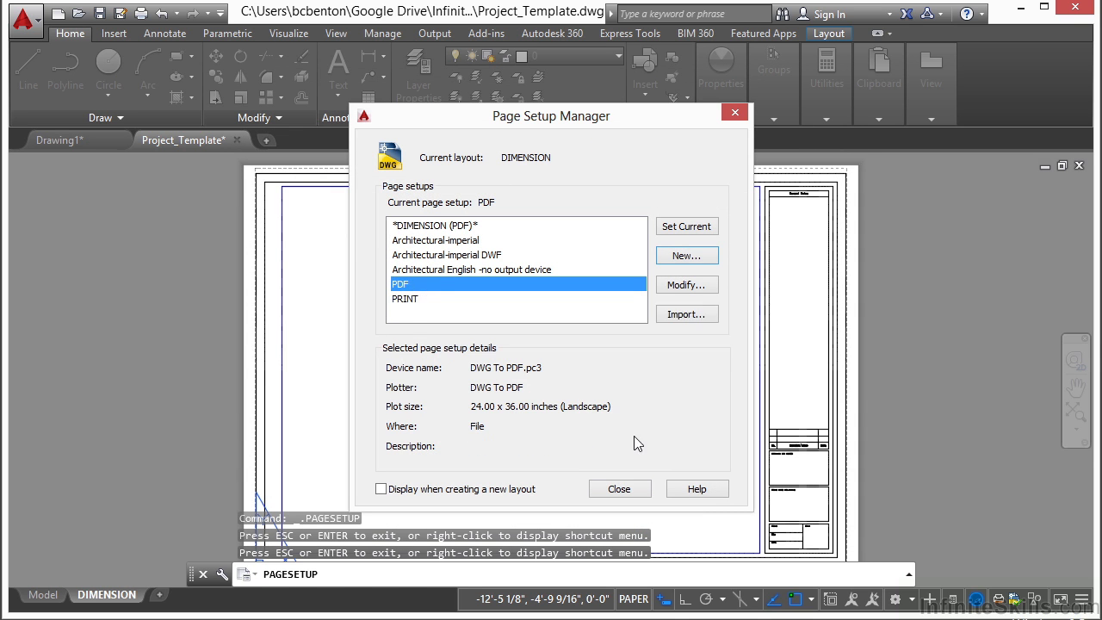
{"action": "left_click", "coordinate": [619, 489]}
{"action": "left_click", "coordinate": [619, 489]}
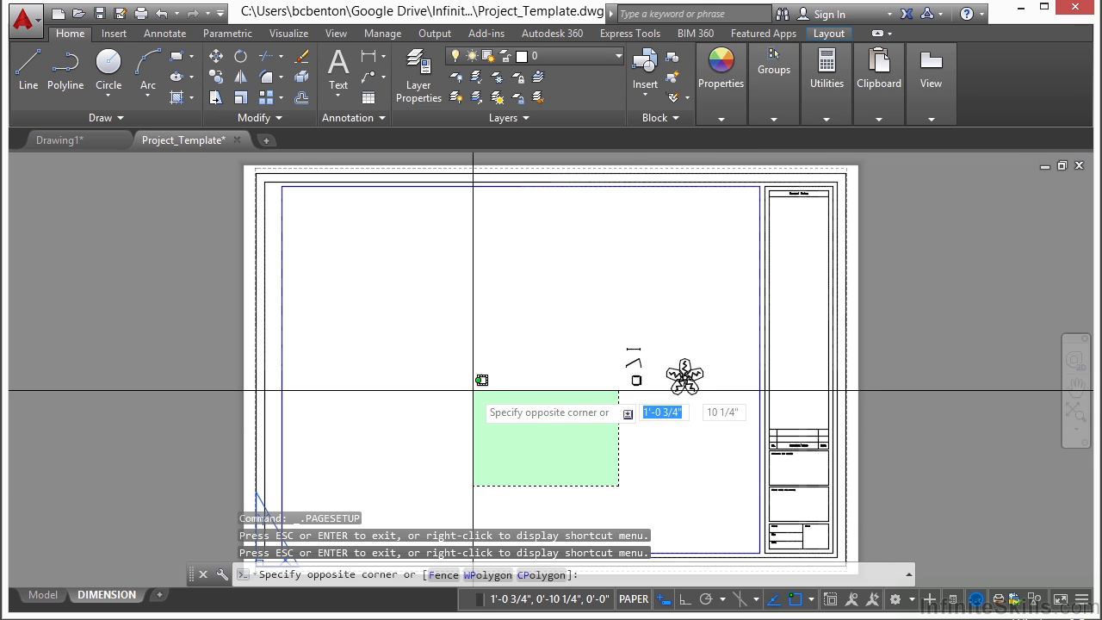
{"action": "key", "text": "Escape"}
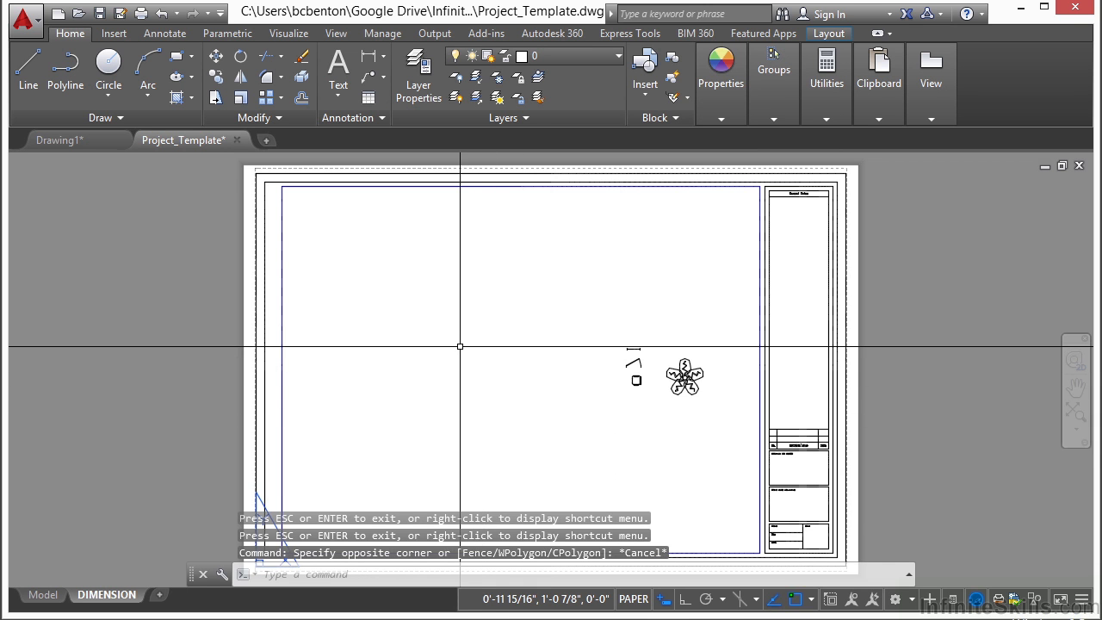